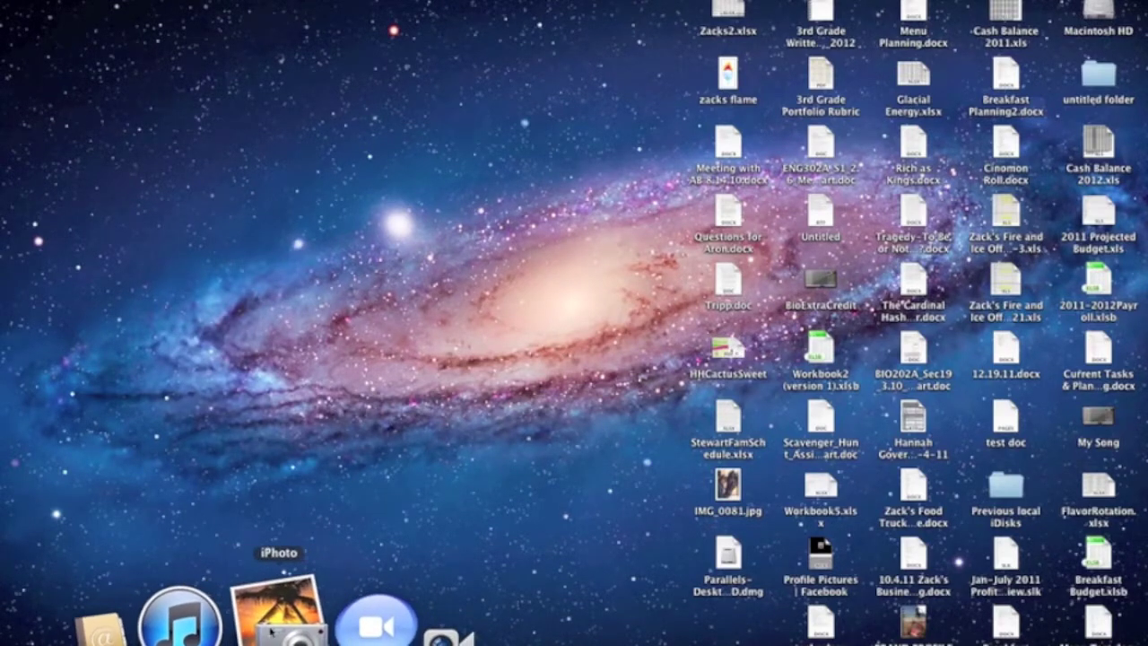
Launch iPhoto from the Dock so it opens on Last Import with its single video clip.
left_click(270, 631)
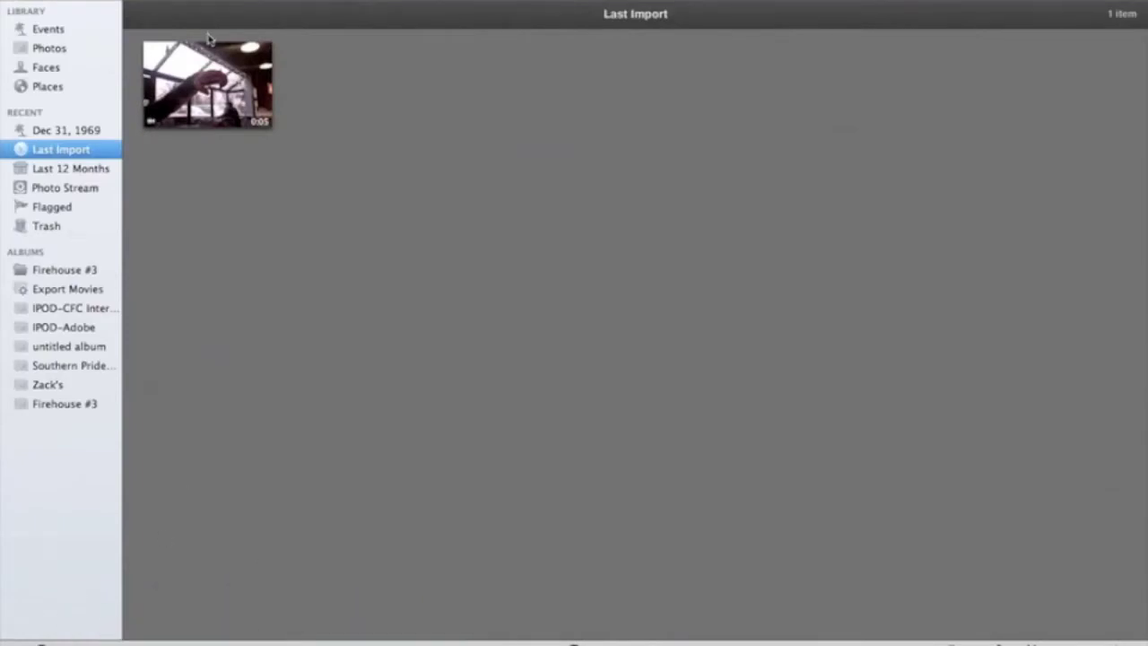
left_click(381, 114)
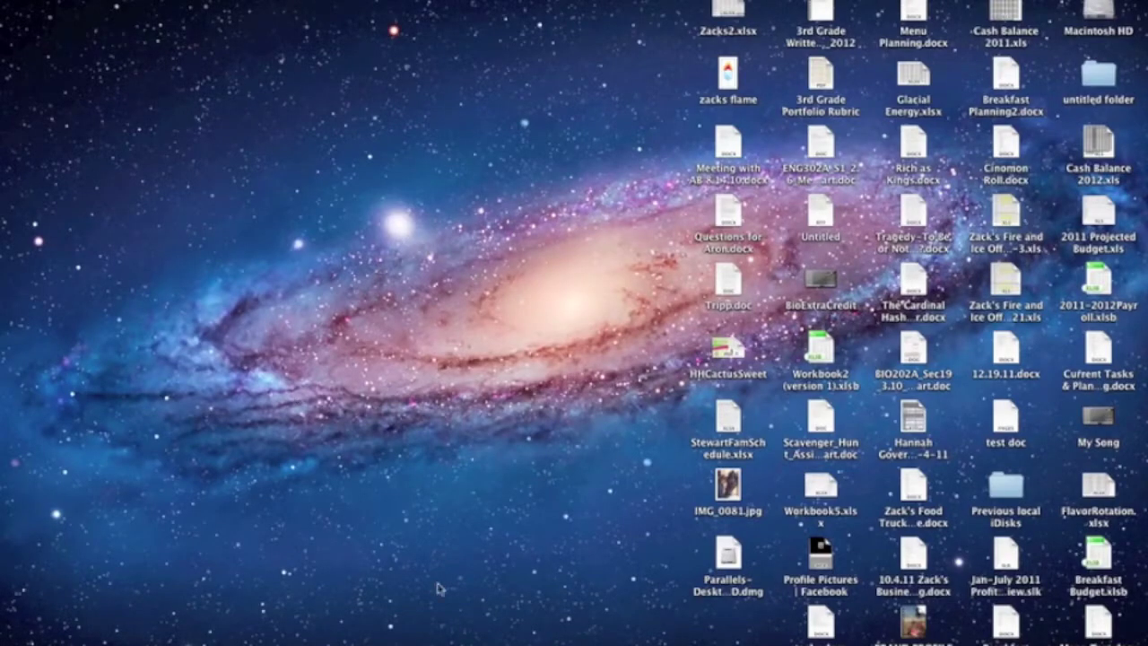
mouse_move(337, 610)
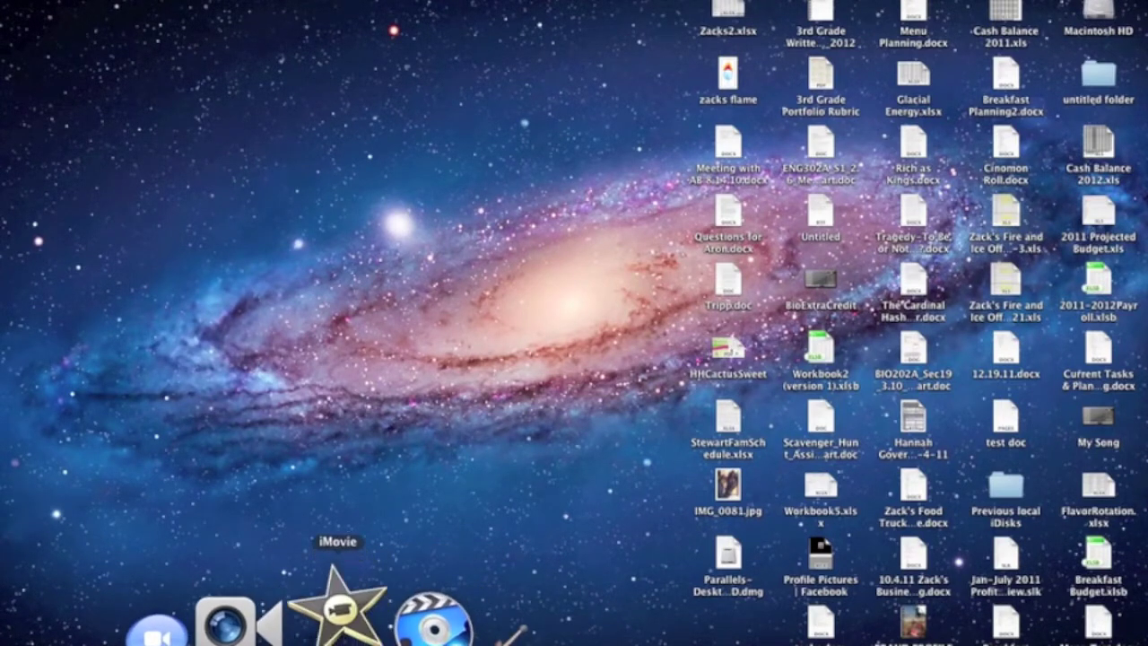
left_click(337, 608)
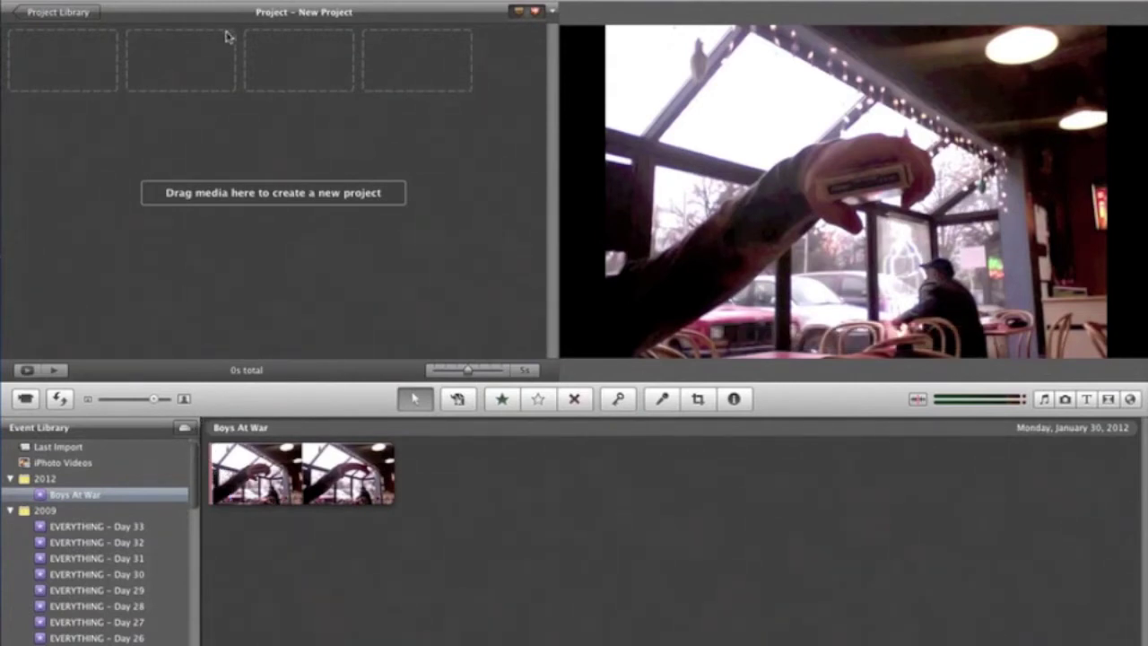
left_click(103, 0)
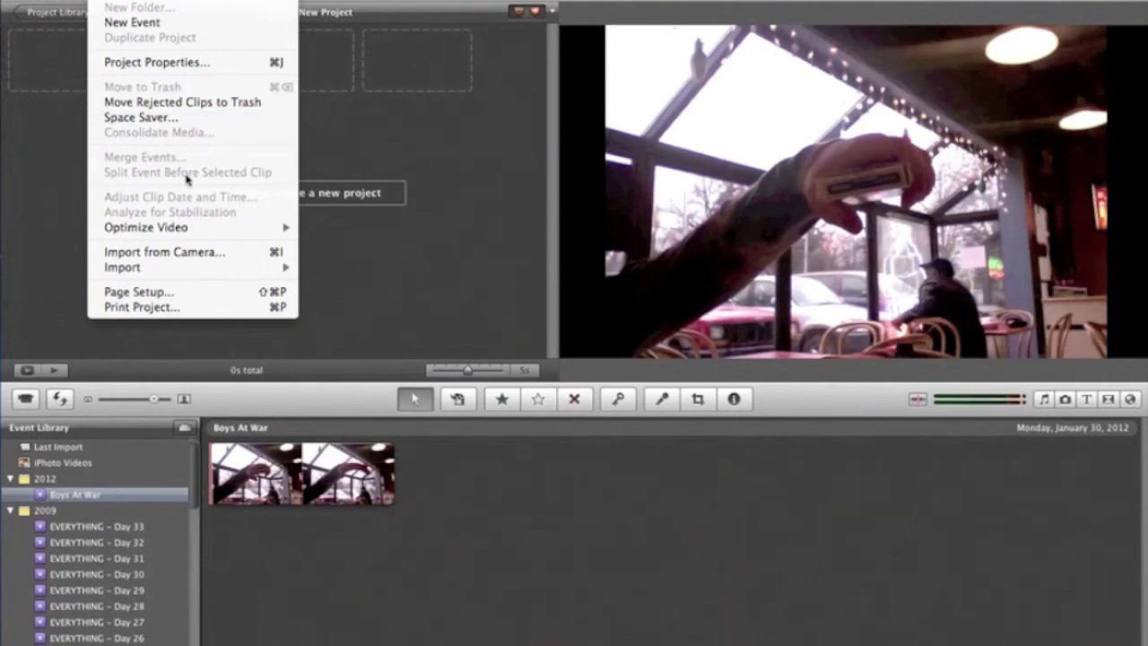
mouse_move(123, 267)
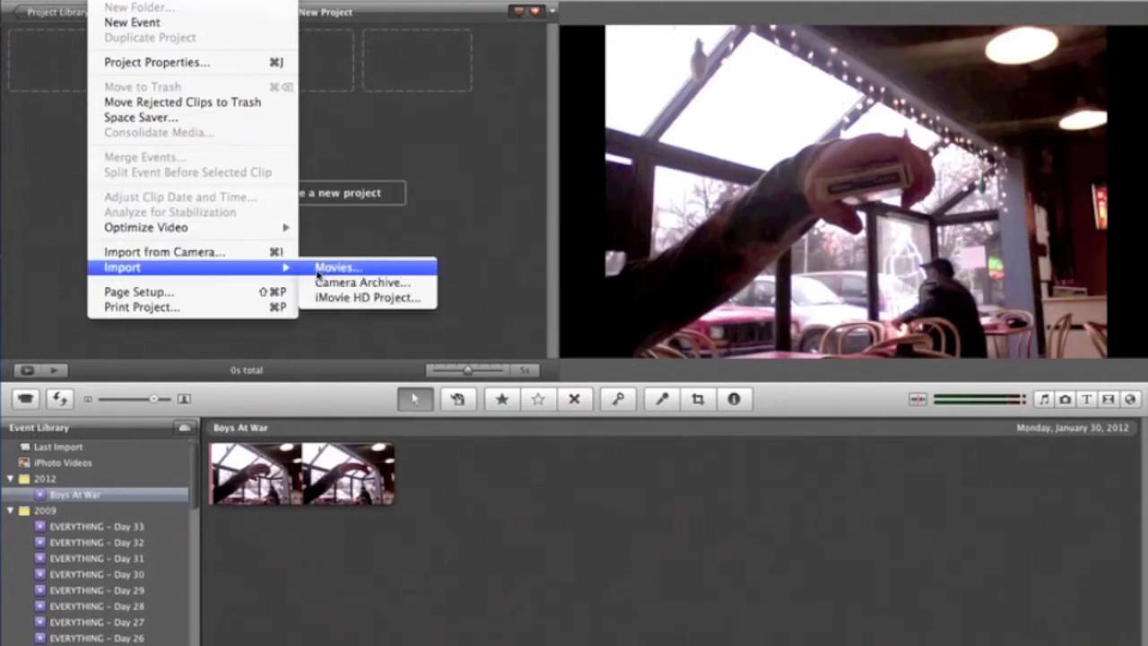
left_click(319, 272)
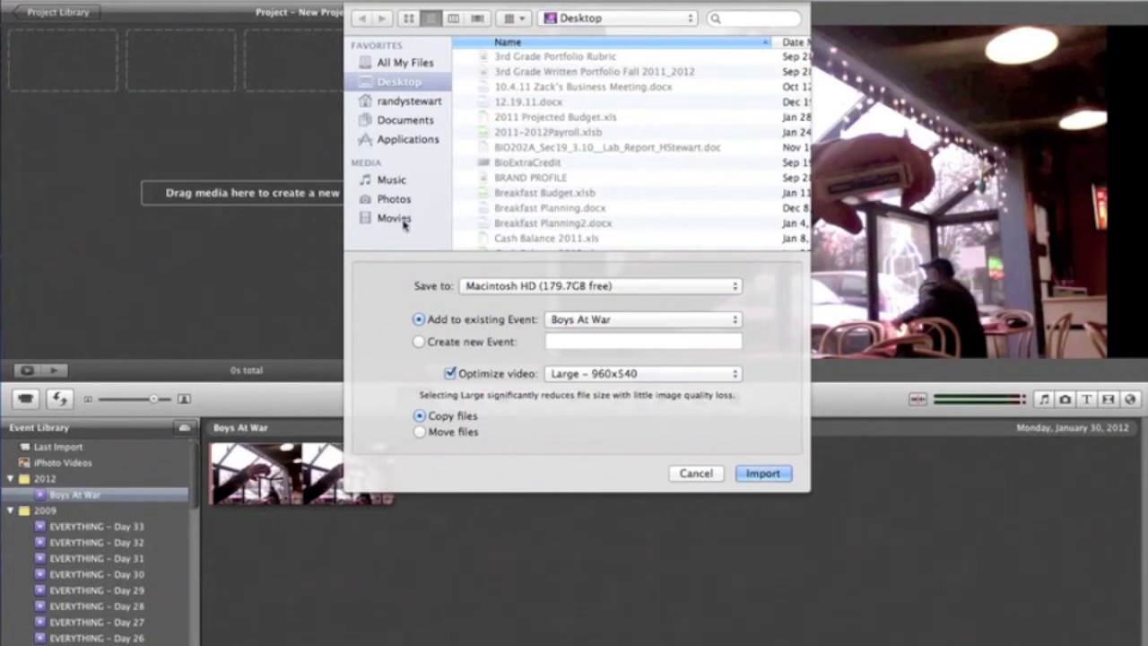
left_click(405, 223)
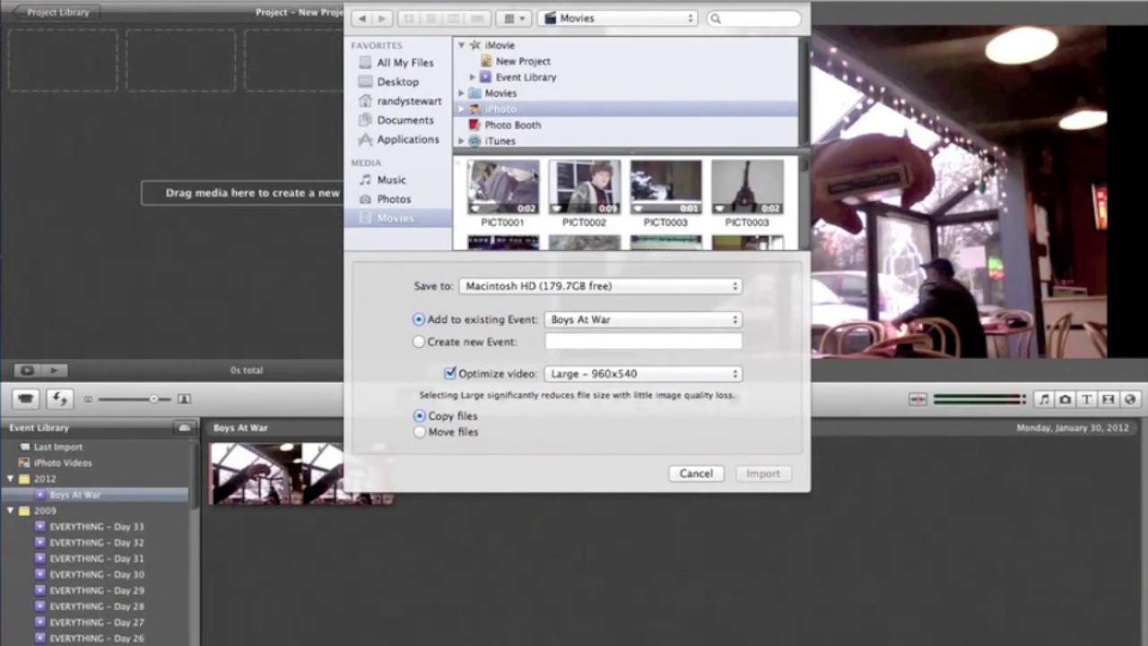
left_click(536, 177)
left_click(567, 193, "shift")
left_click(704, 185, "shift")
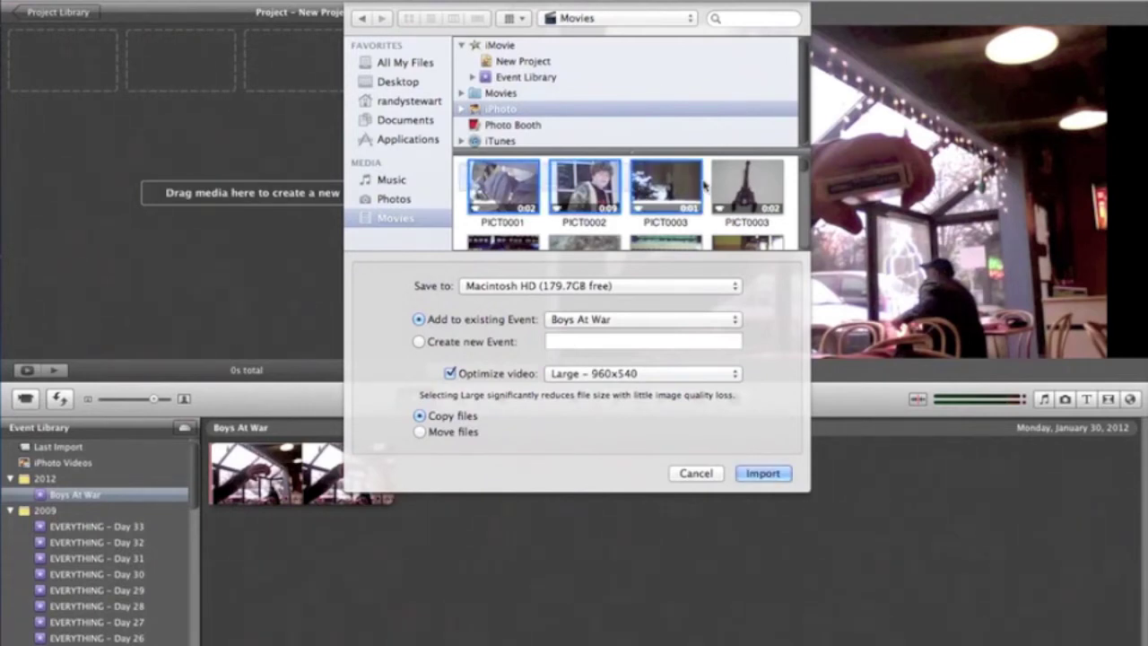
left_click(465, 184)
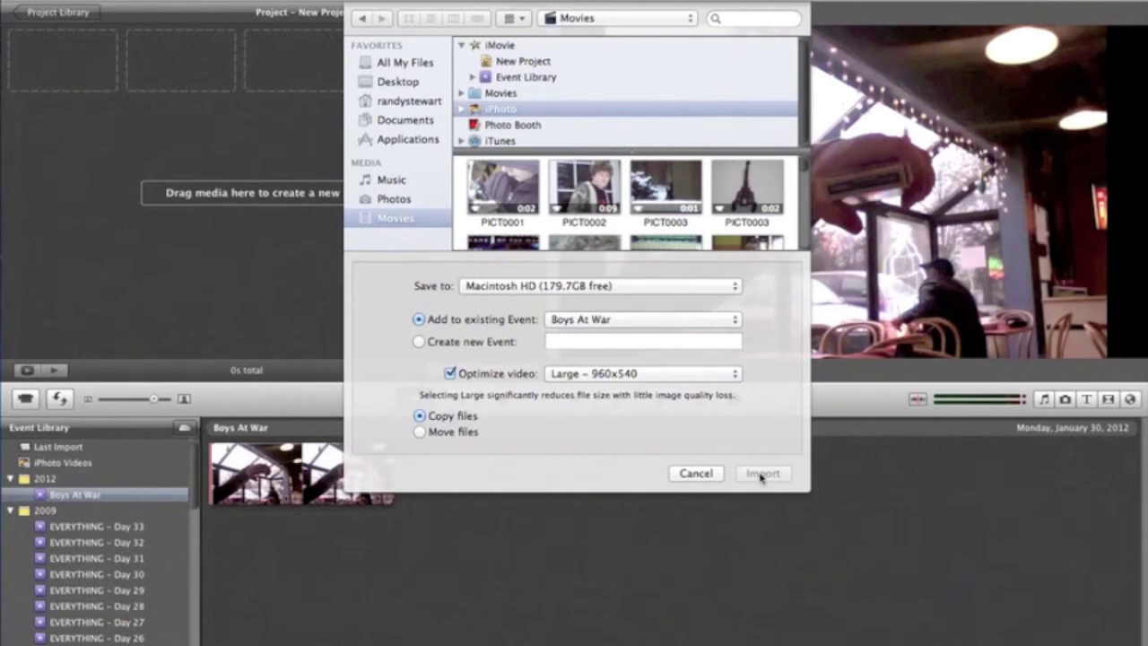
left_click(695, 474)
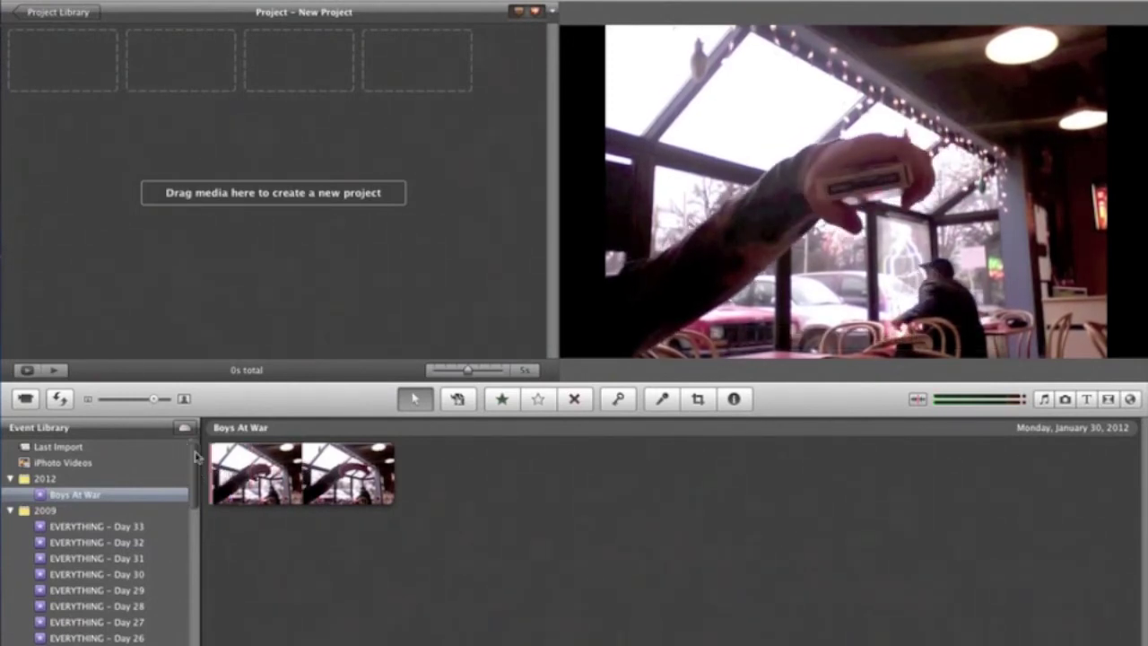
Select and preview the whole Boys At War event clip, then clear the selection.
left_click(215, 467)
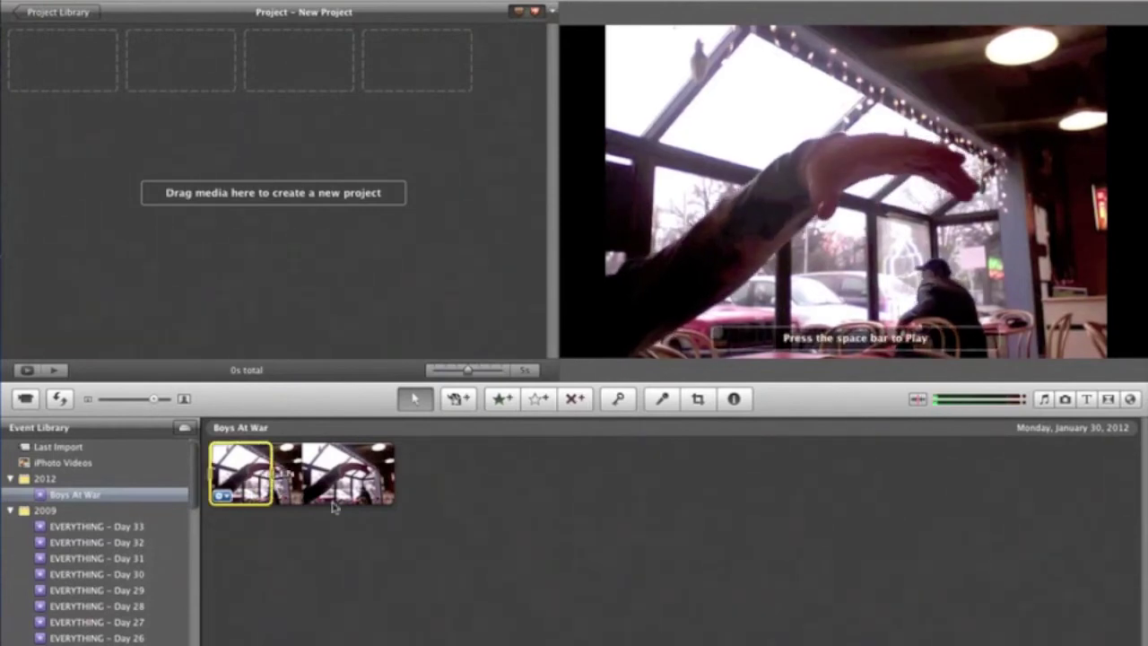
left_click_drag(422, 493, 410, 473)
key("space")
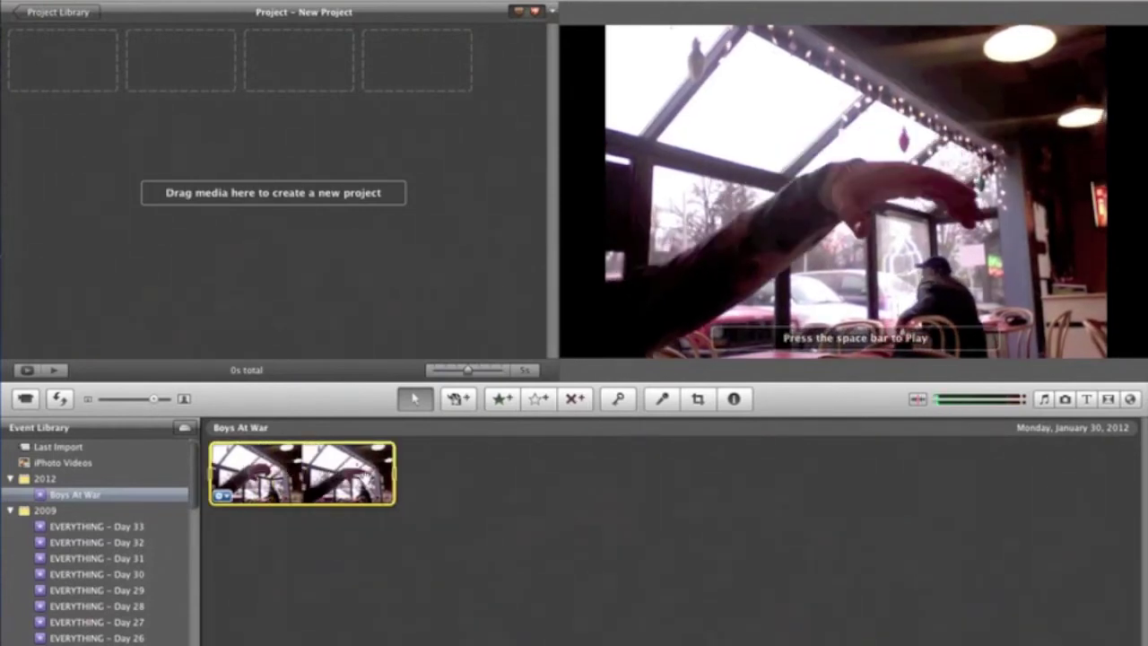
left_click_drag(341, 473, 296, 484)
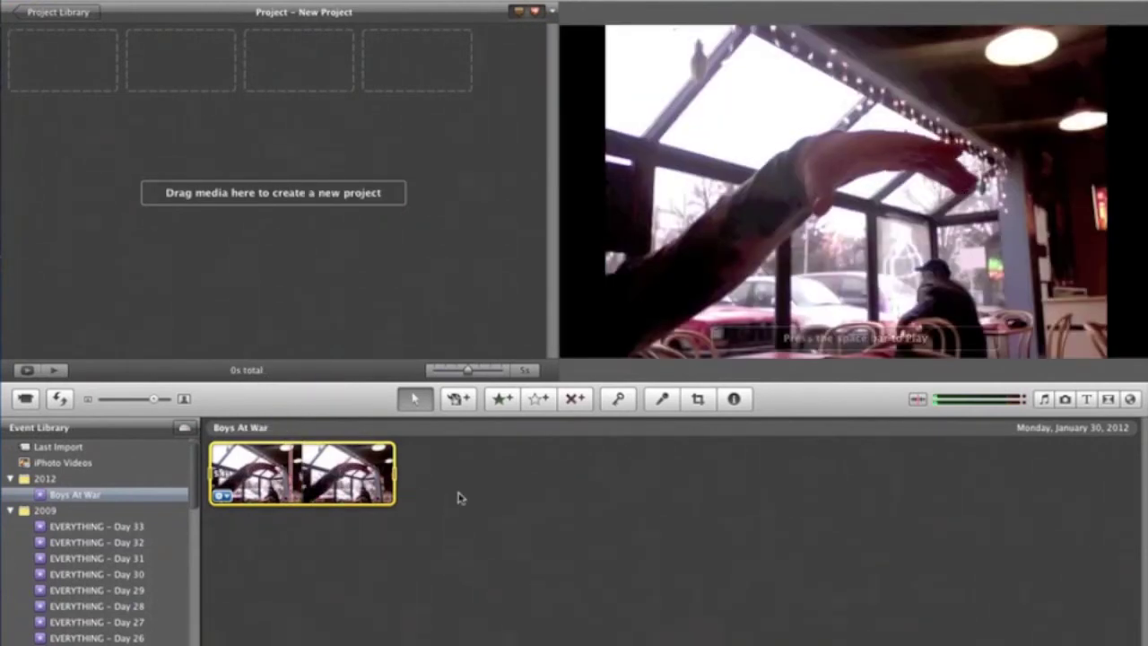
left_click(257, 538)
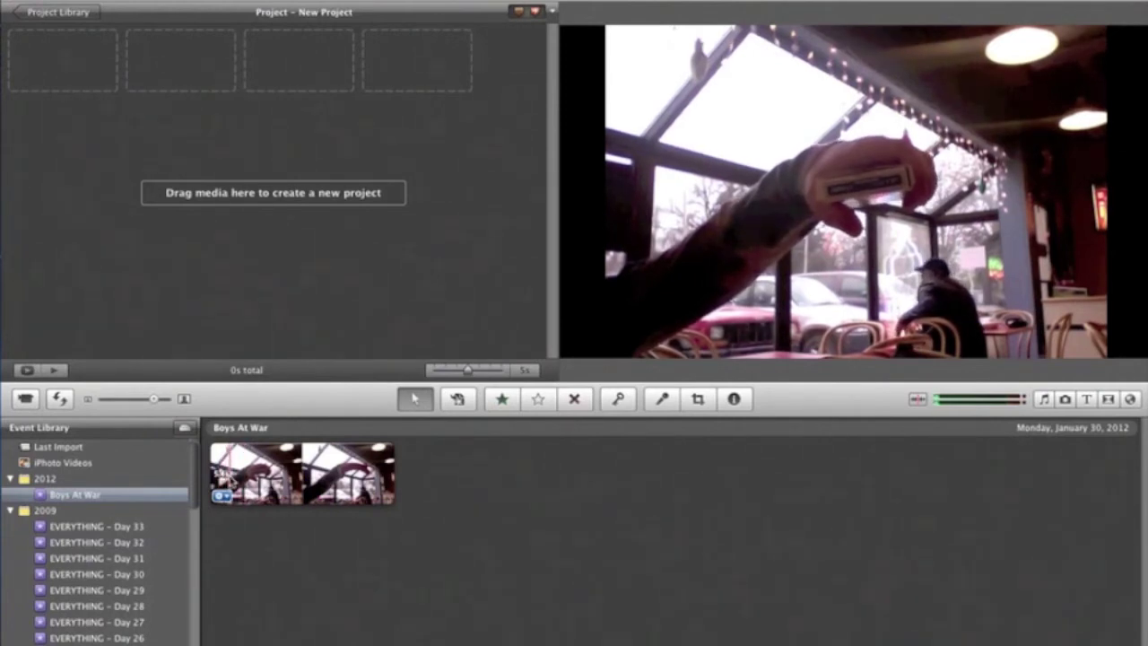
Mark a 0.9-second range of the Boys At War clip and drag it into New Project.
left_click(233, 475)
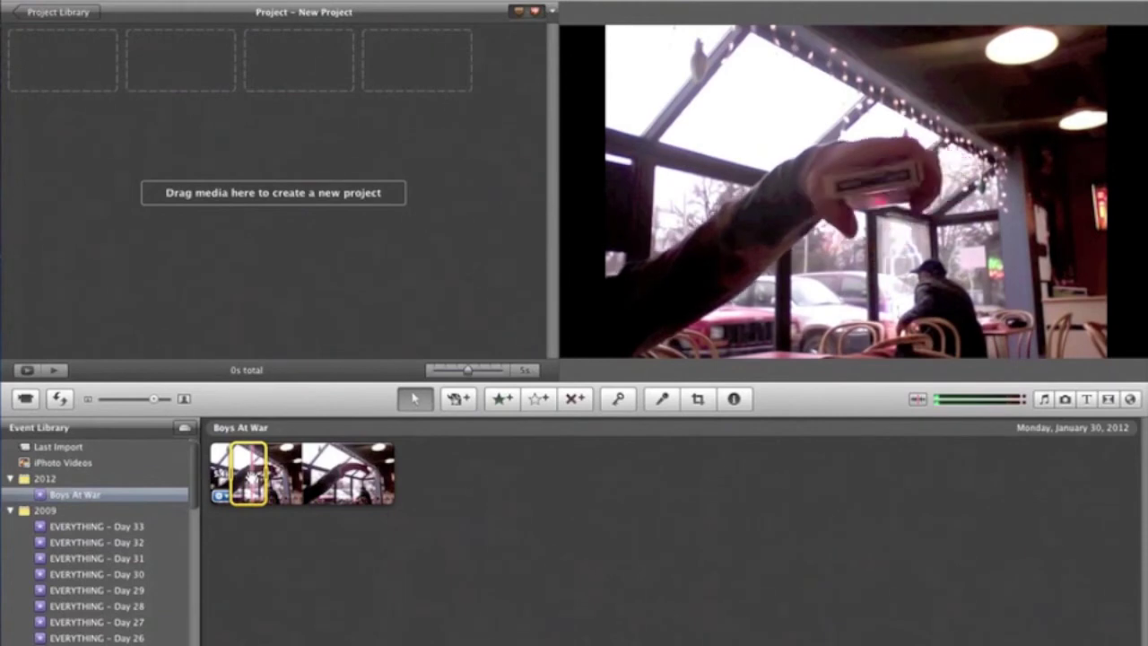
left_click_drag(256, 474, 250, 116)
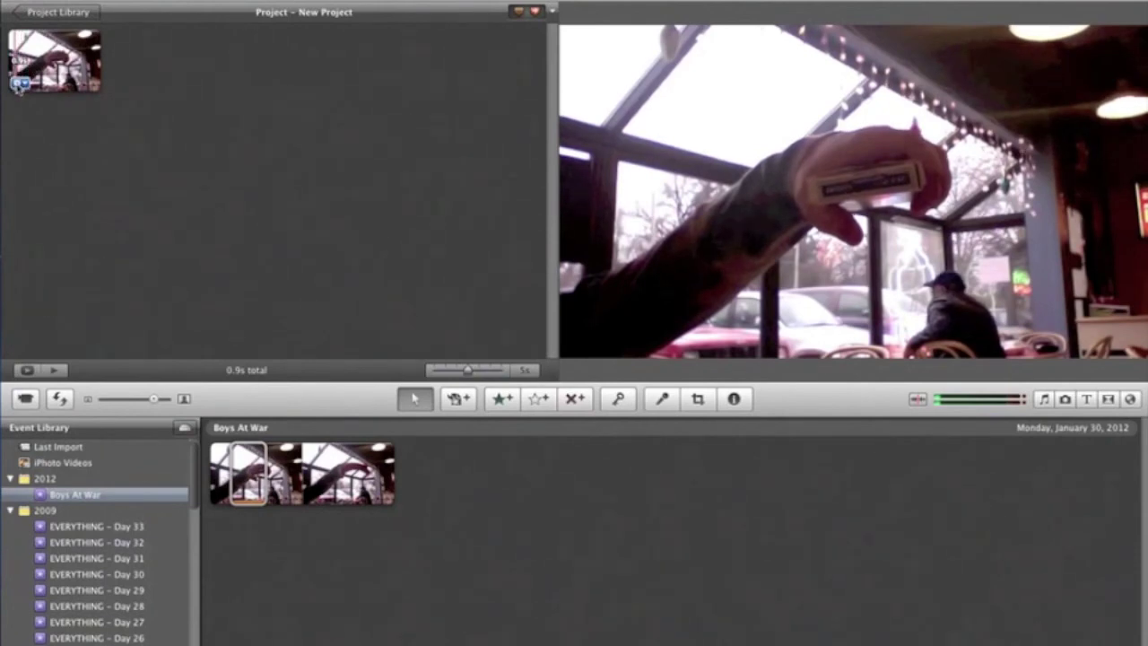
left_click(18, 85)
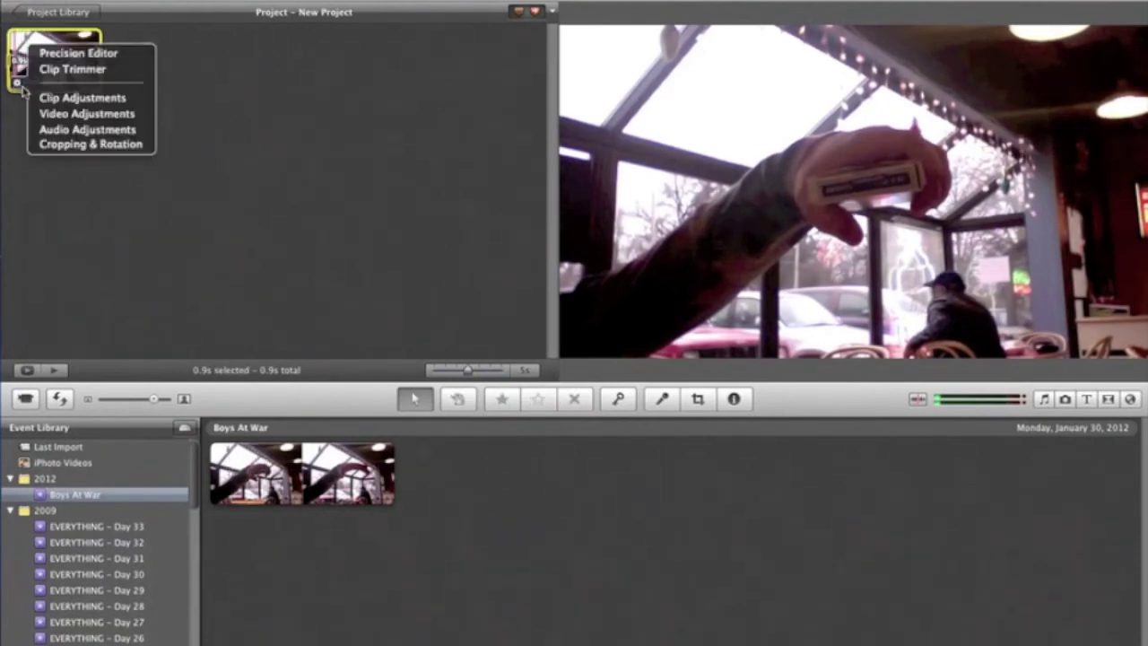
Slow the project clip to about 25% speed in Clip Adjustments.
left_click(14, 112)
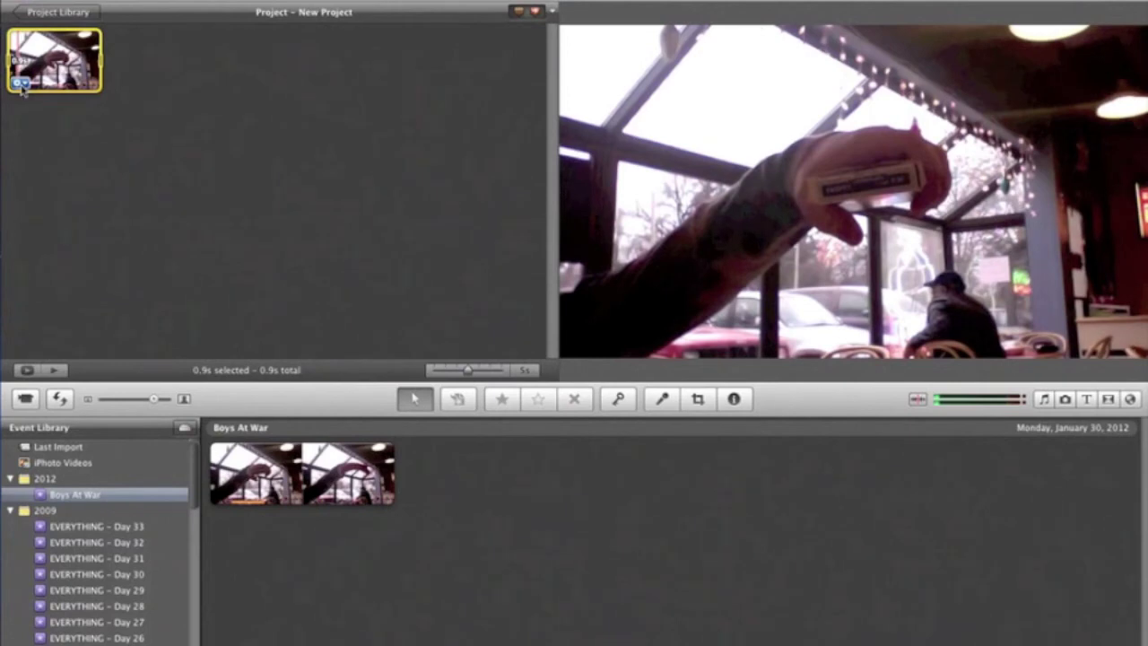
left_click(20, 84)
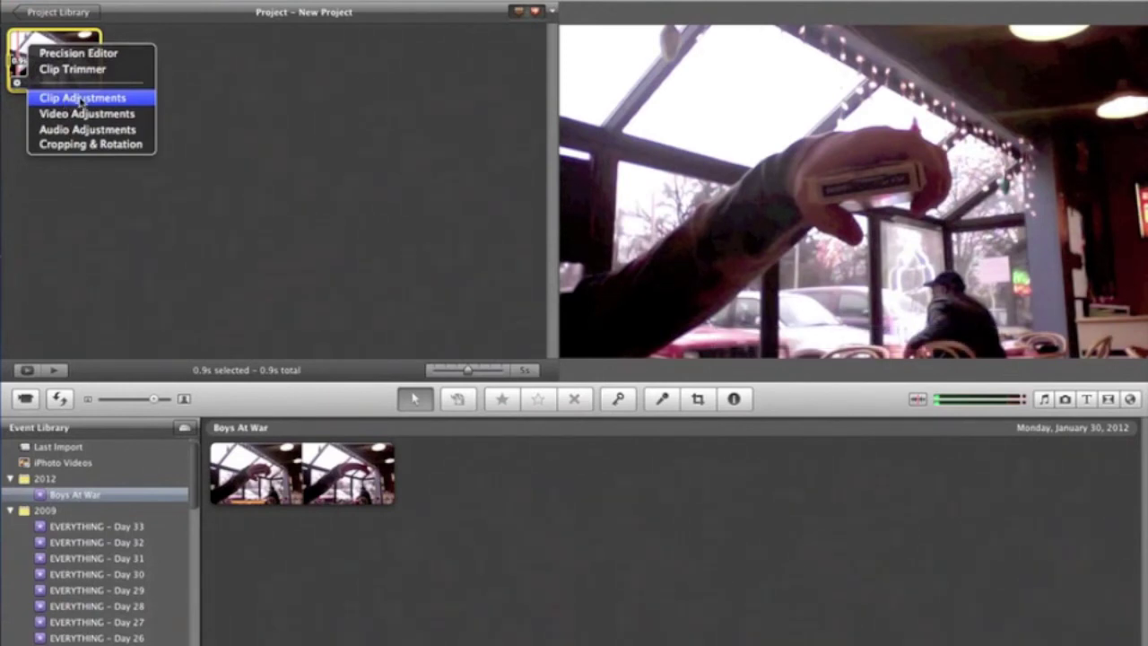
left_click(80, 98)
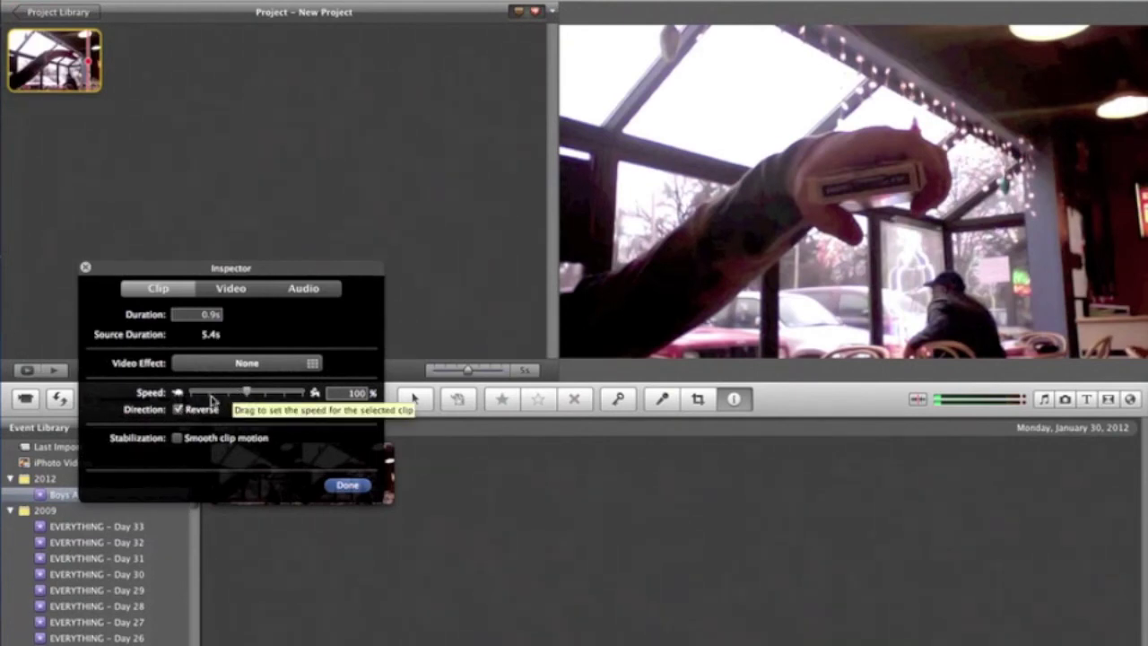
left_click(211, 394)
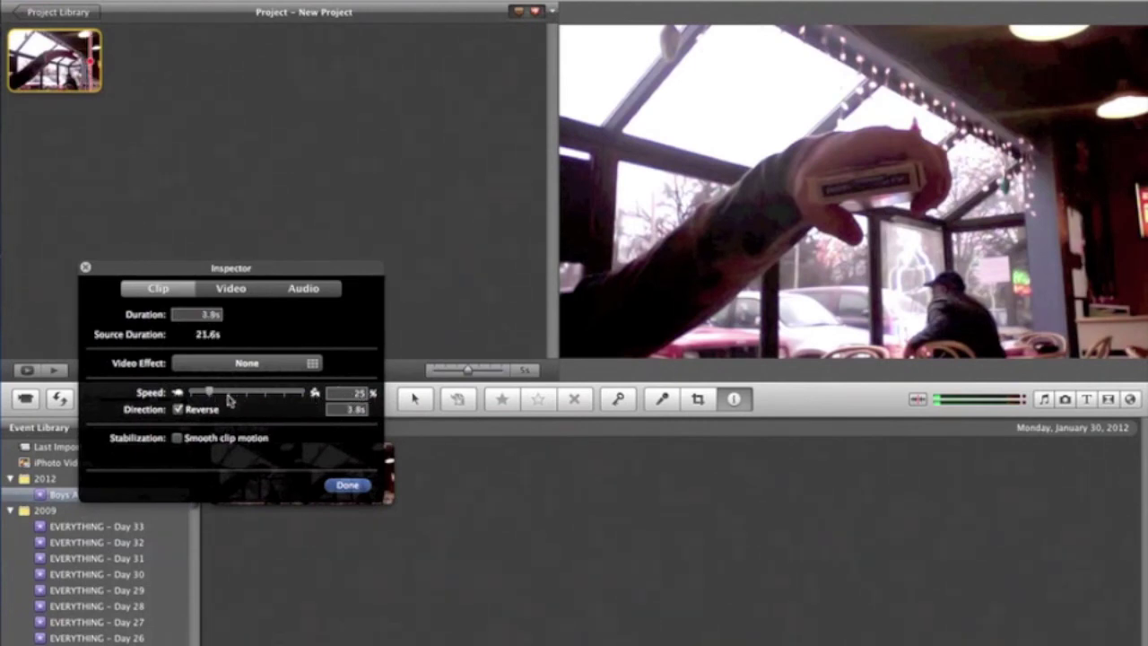
left_click(346, 484)
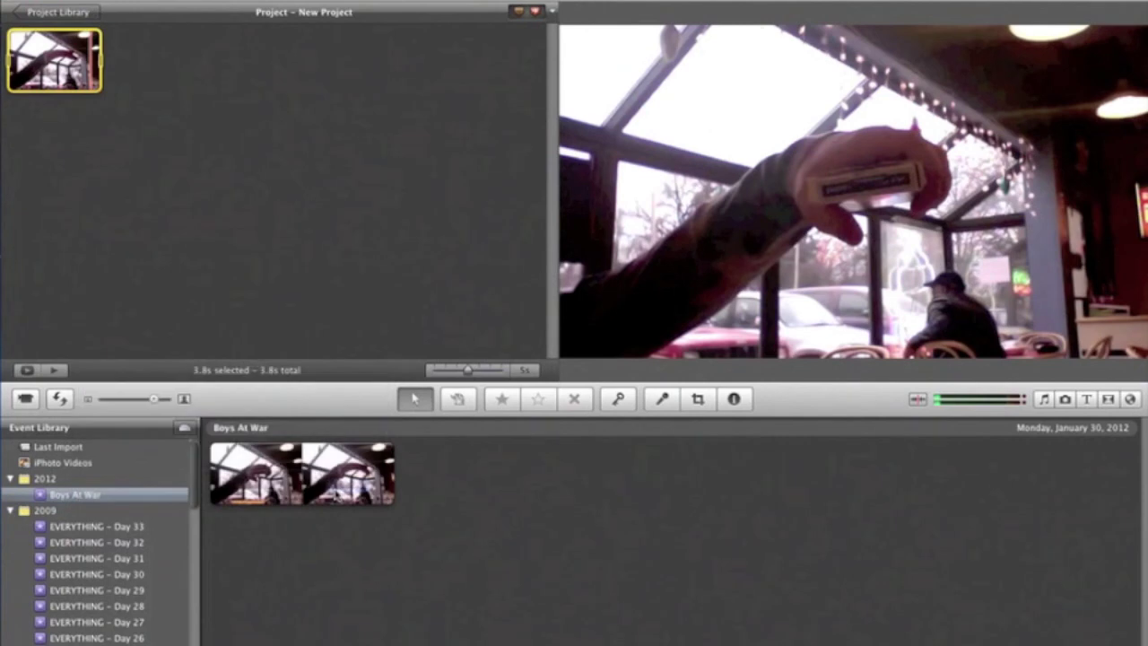
mouse_move(54, 60)
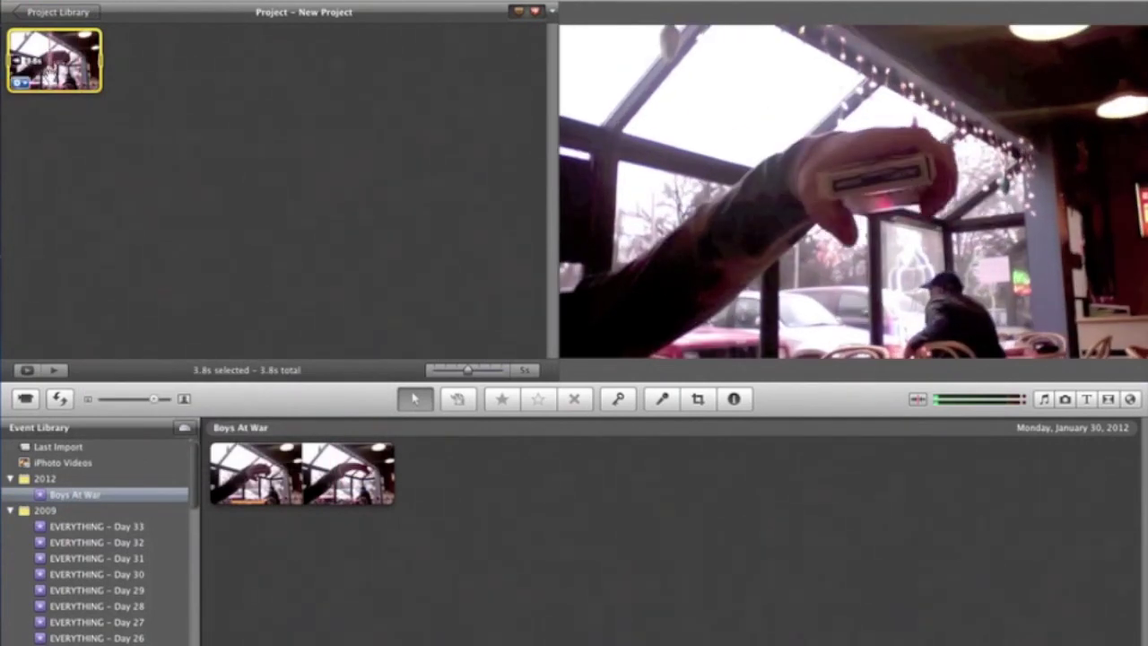
Reset the clip to reverse at 50% speed, stretching it to 1.9 seconds.
left_click(18, 82)
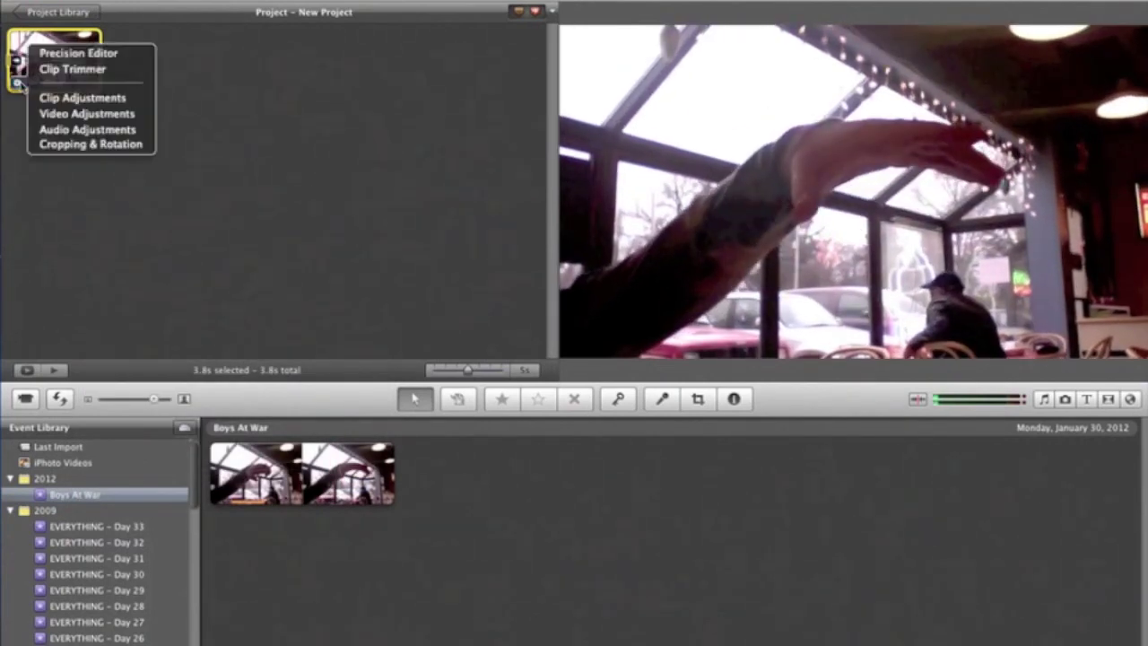
left_click(41, 98)
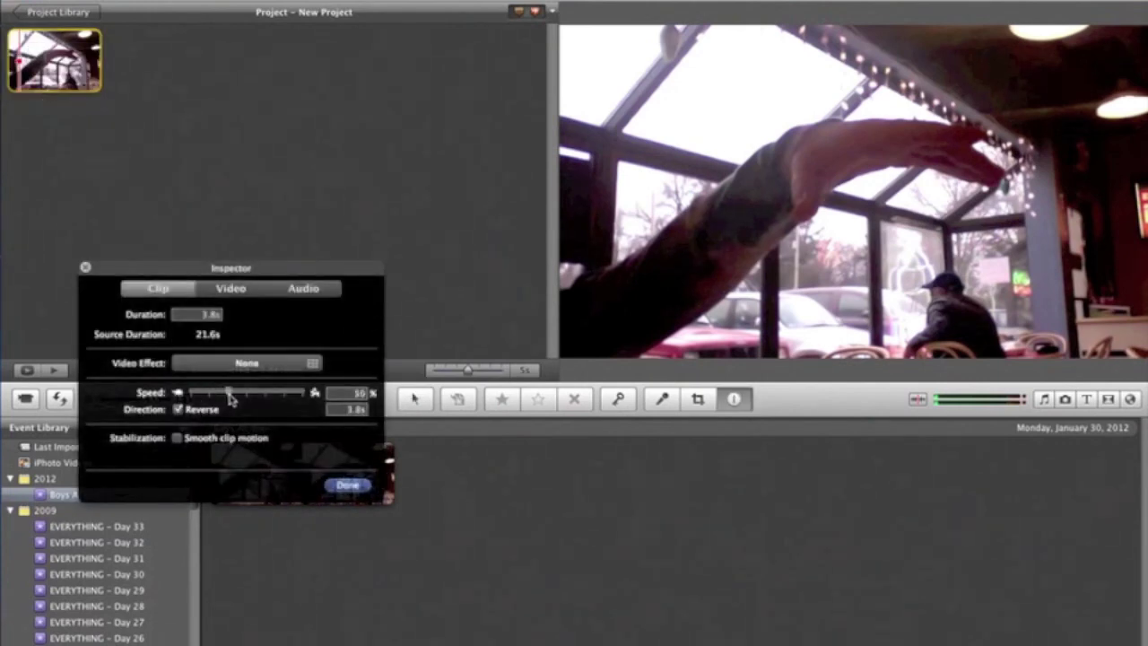
left_click(348, 484)
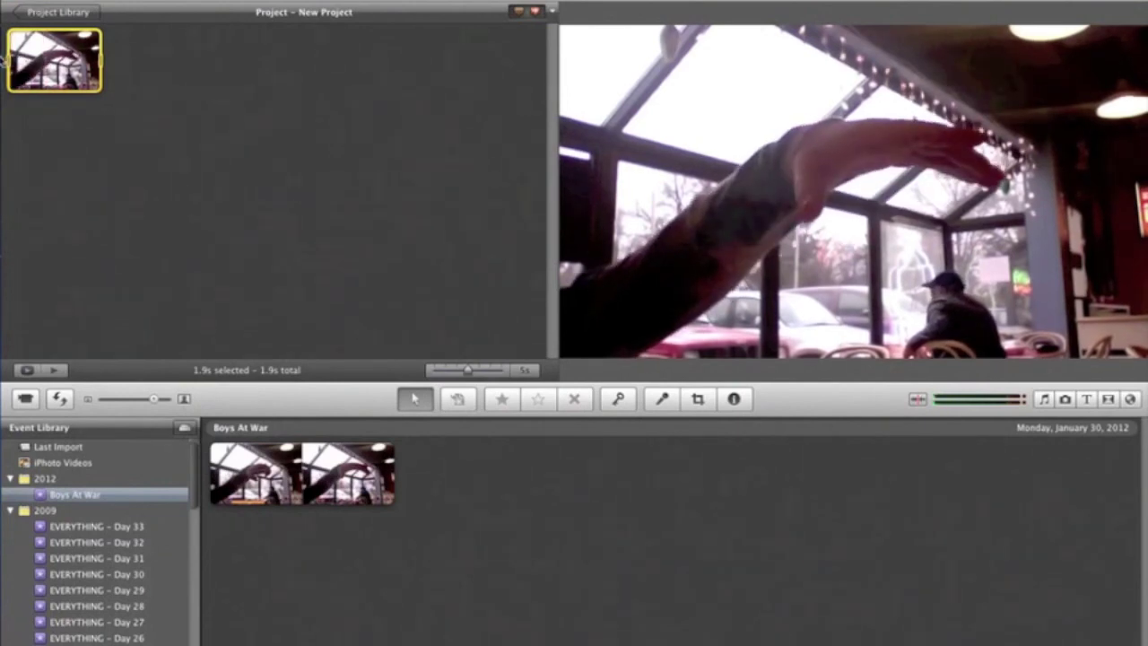
Deselect the clip and play the 1.9-second reversed, half-speed project from the start.
left_click(27, 135)
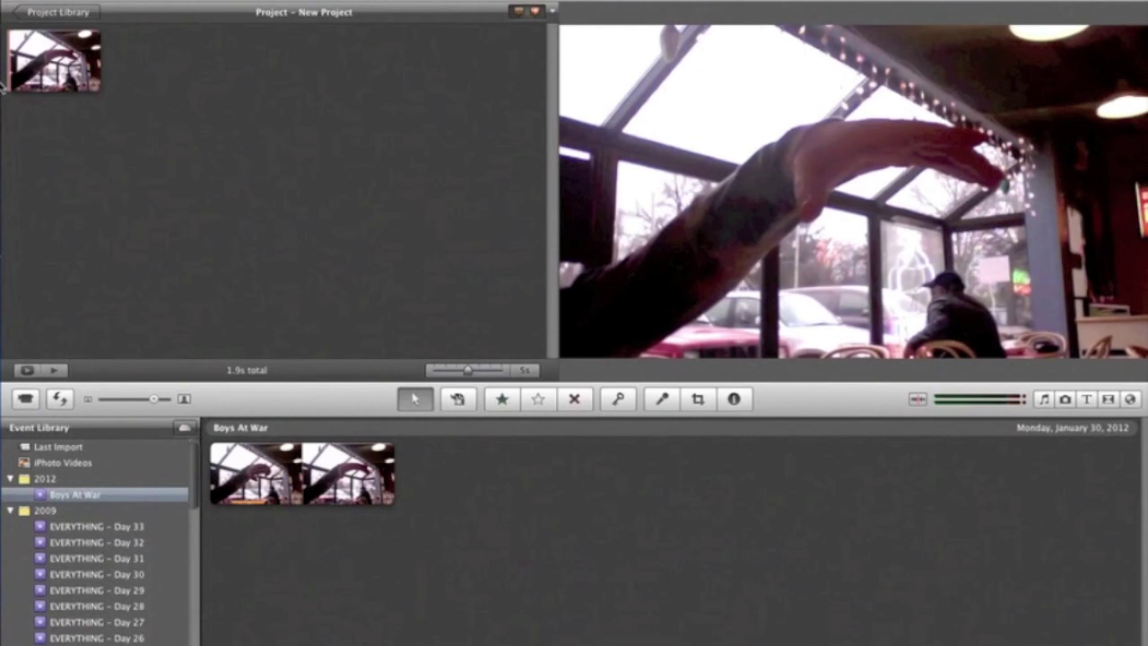
key("space")
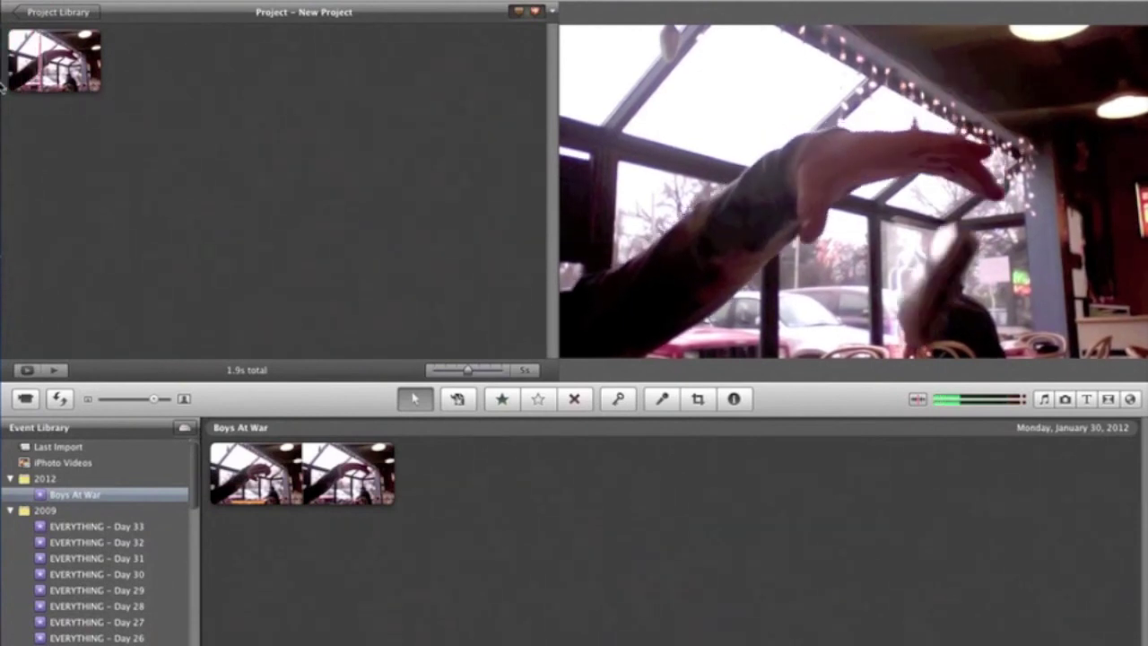